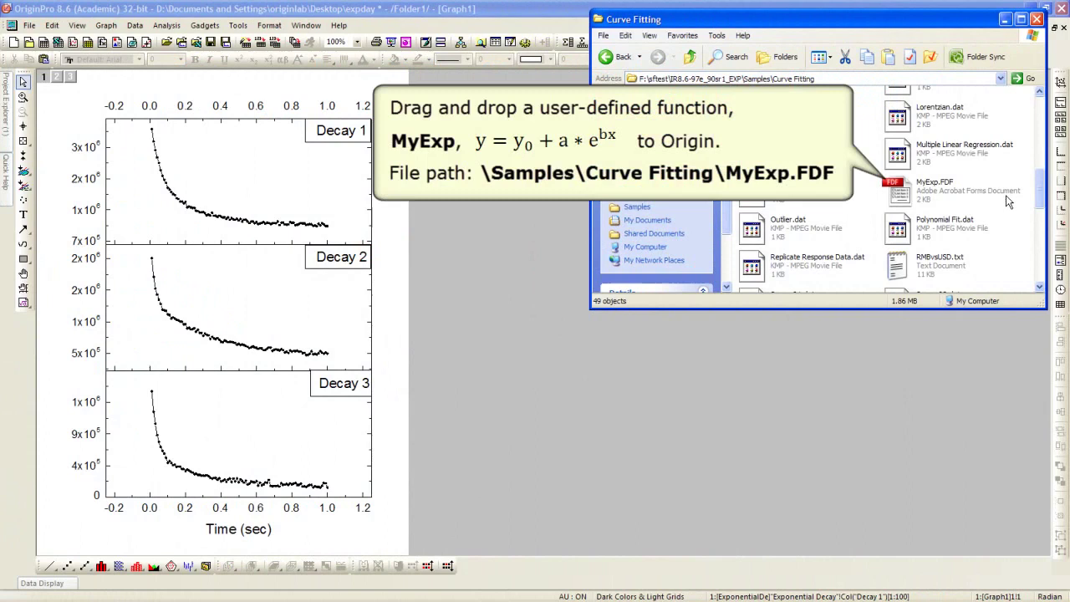
Select the MyExp.FDF function file in the Samples\Curve Fitting folder.
click(1008, 196)
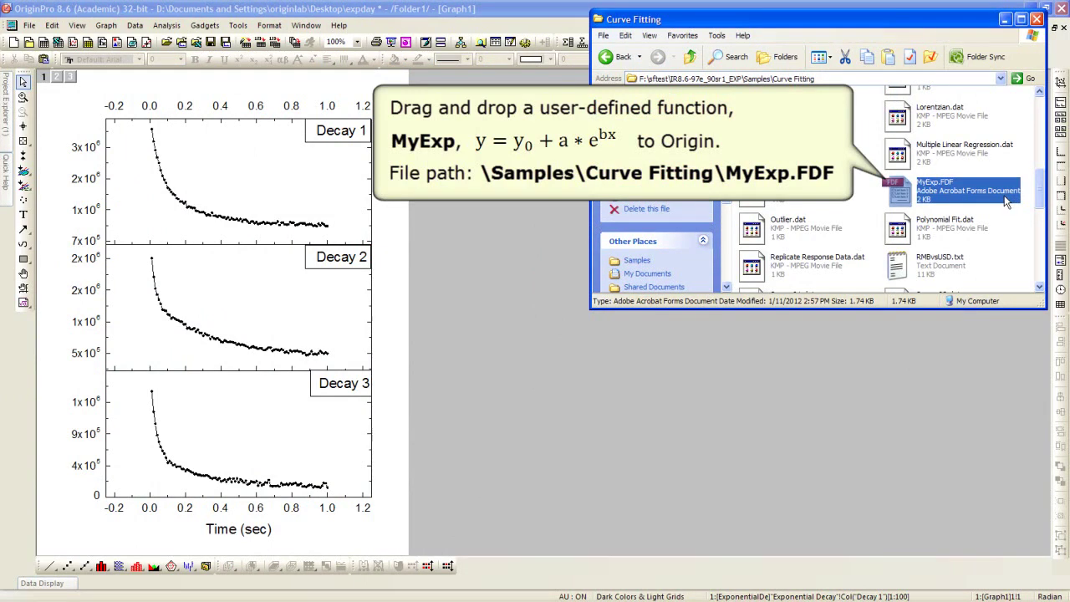
Drop MyExp.FDF into Origin, add it to User Defined, and copy it to the default folder.
drag(1008, 201, 522, 273)
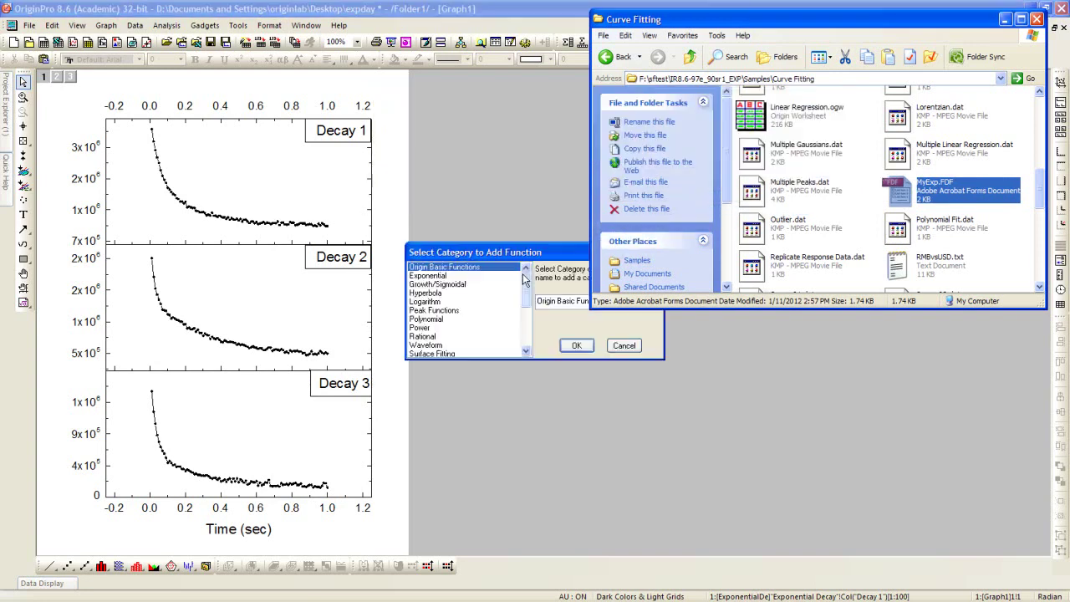
click(526, 255)
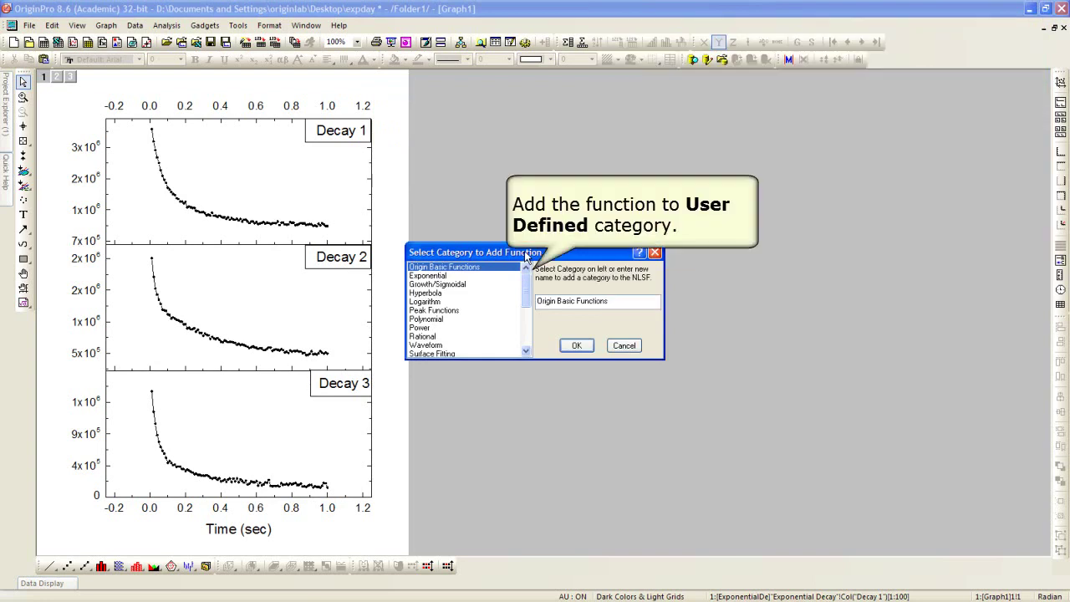
drag(525, 288, 526, 329)
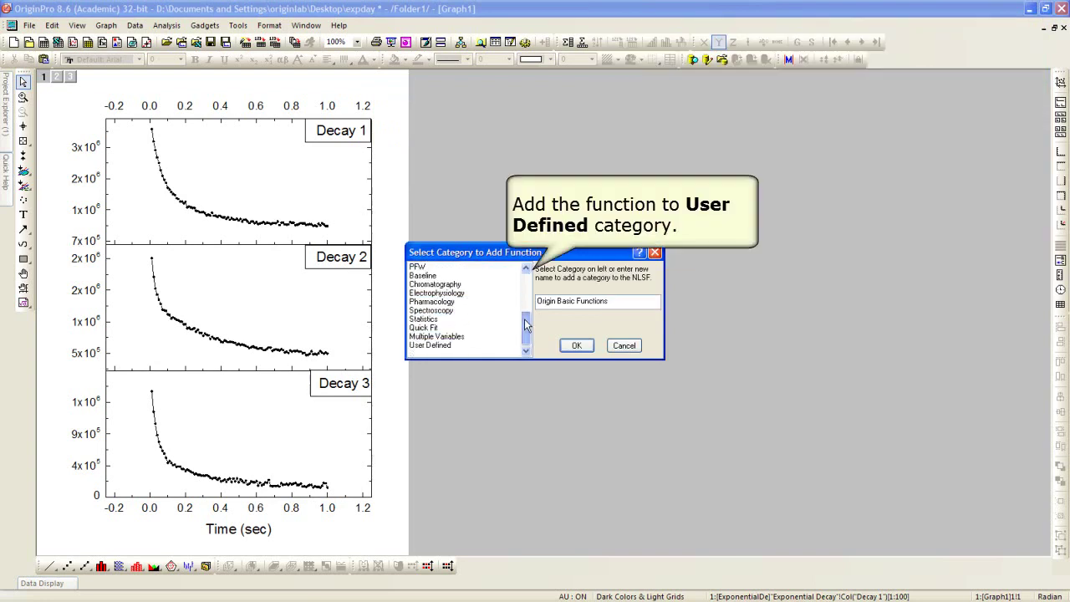
click(438, 346)
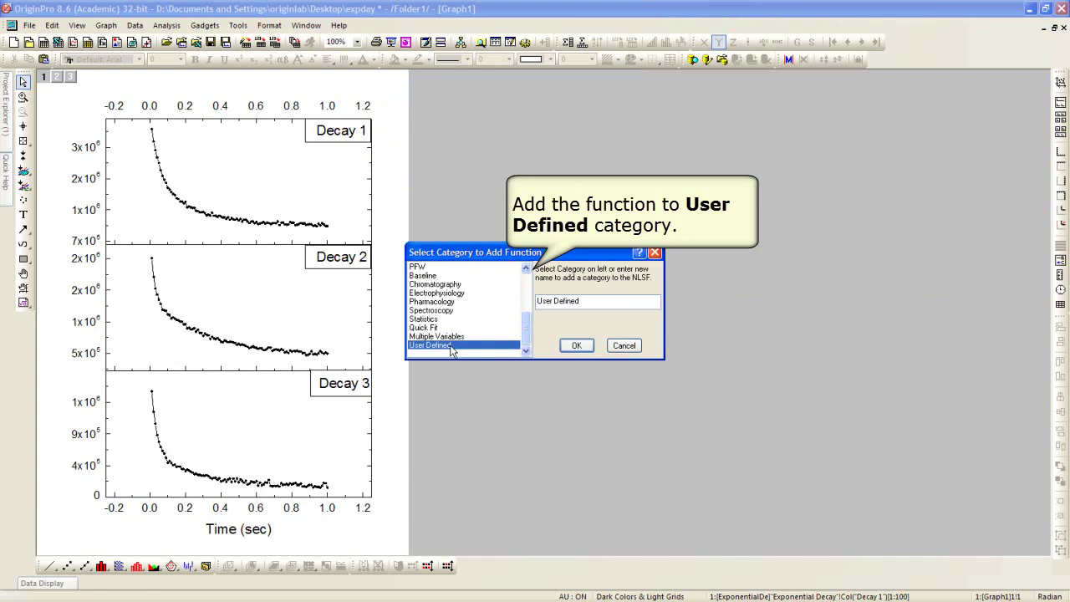
click(573, 346)
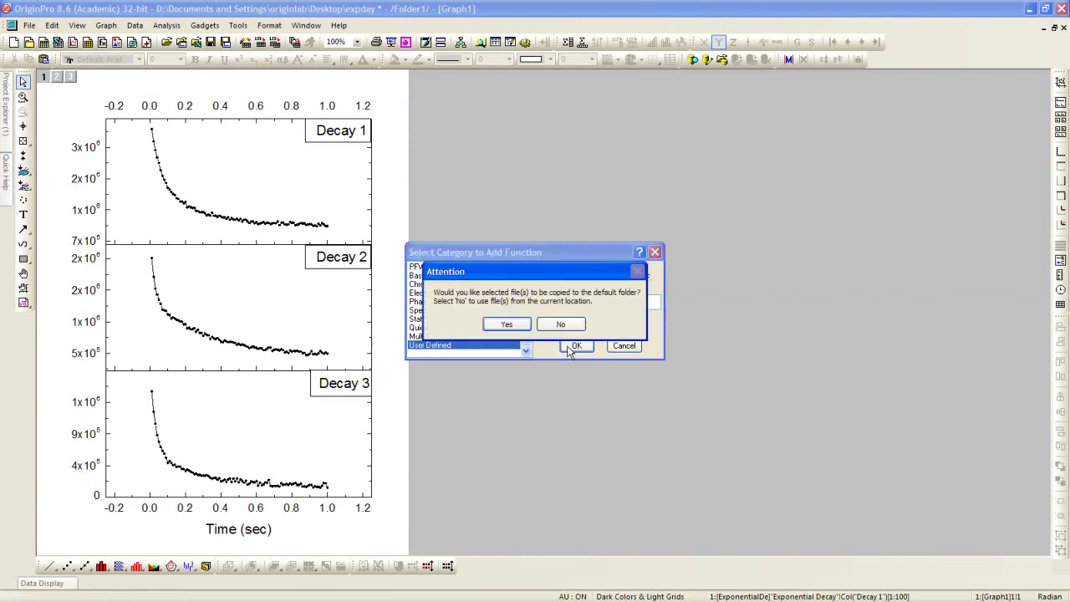
click(526, 325)
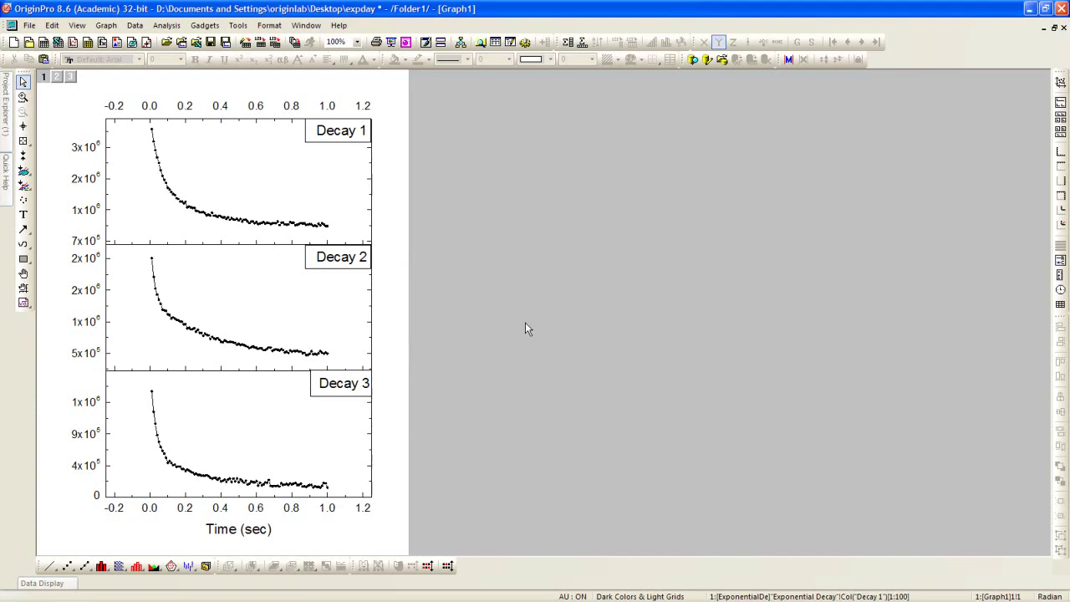
click(161, 27)
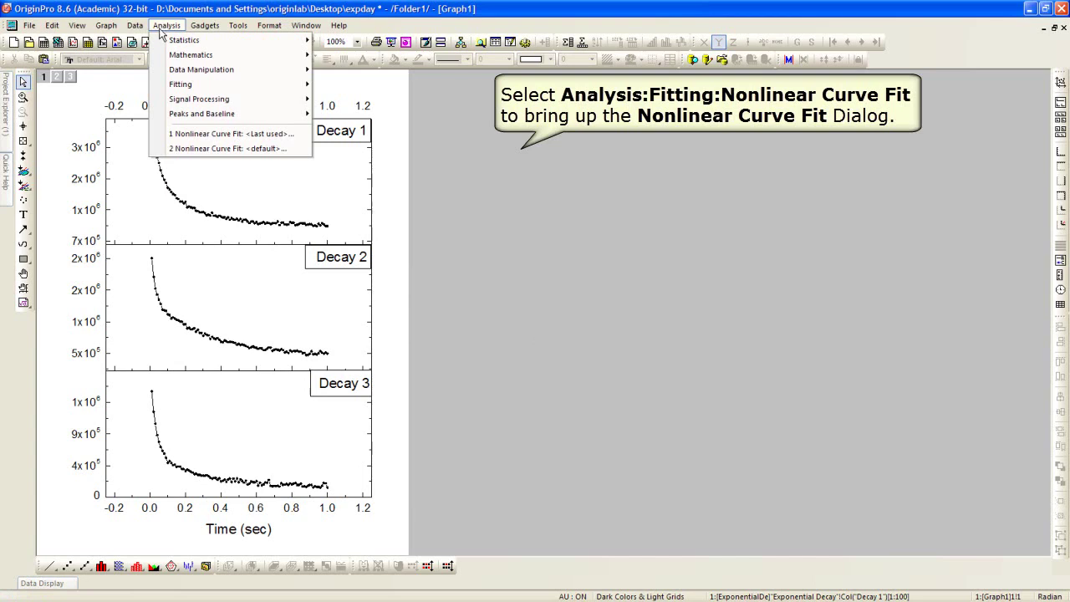
Open the Nonlinear Curve Fit dialog and choose the User Defined function MyExp.
mouse_move(202, 87)
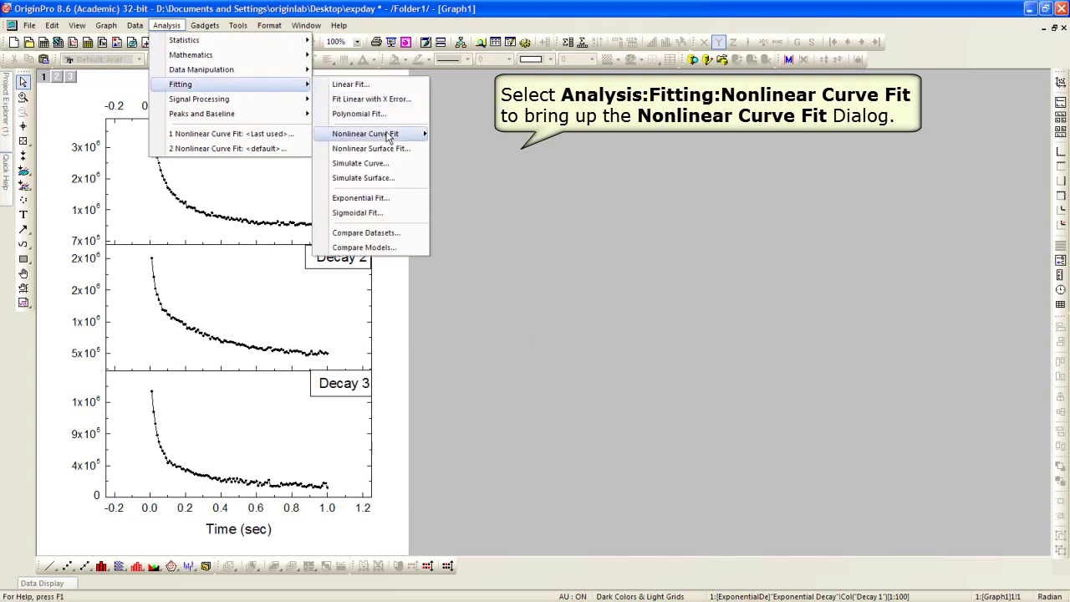
mouse_move(393, 136)
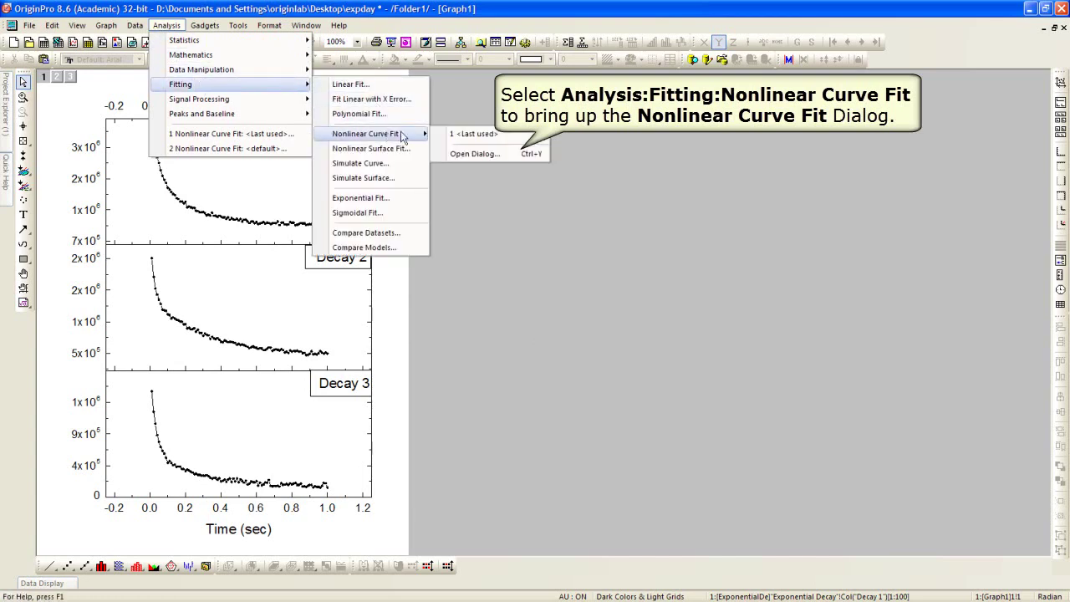
click(510, 155)
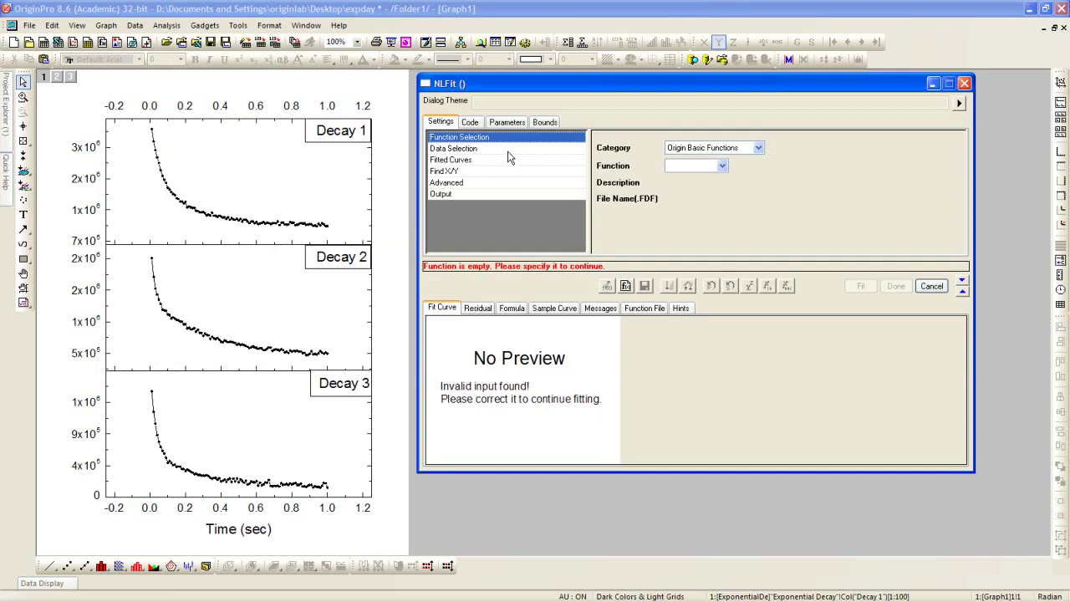
click(681, 150)
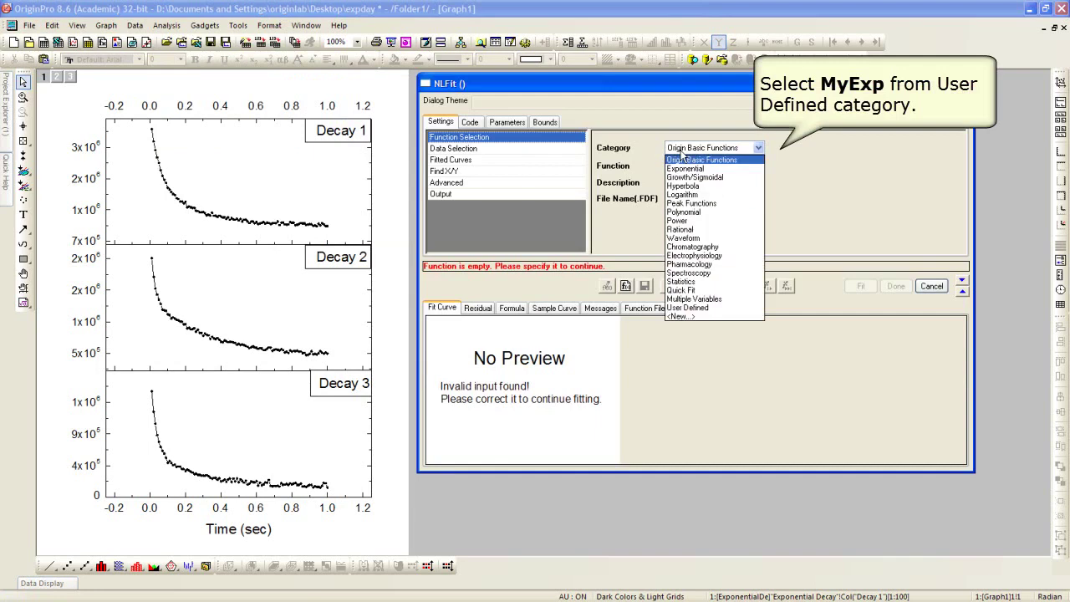
click(709, 307)
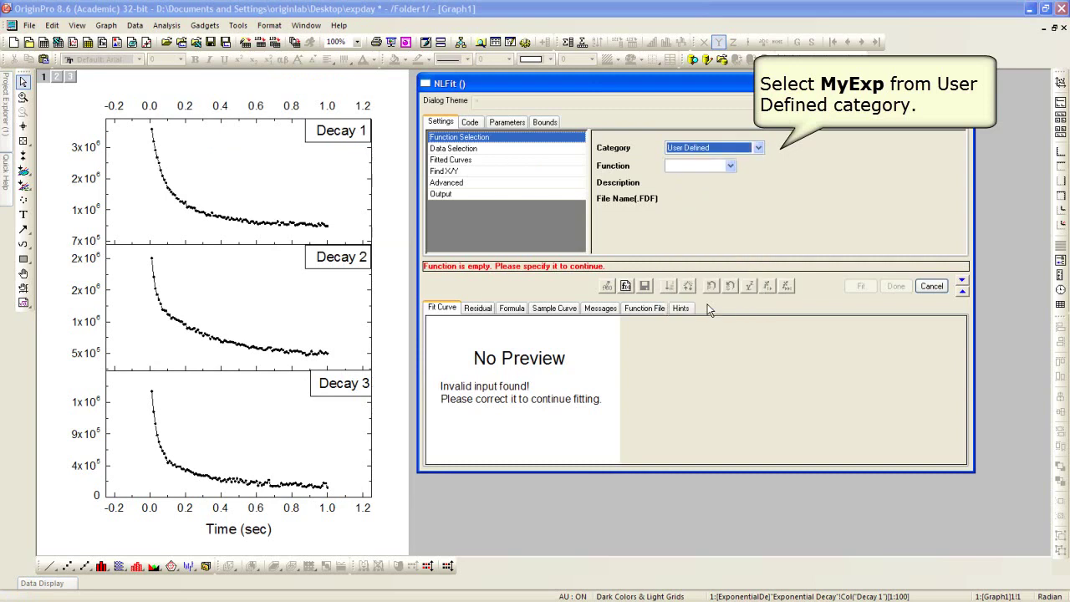
click(715, 166)
click(708, 175)
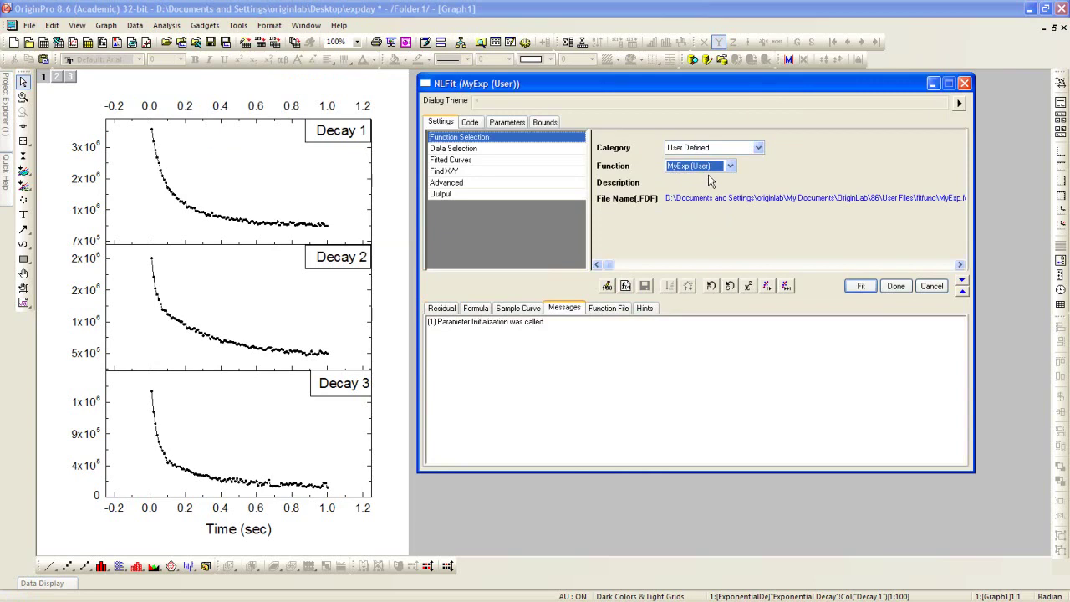
click(553, 149)
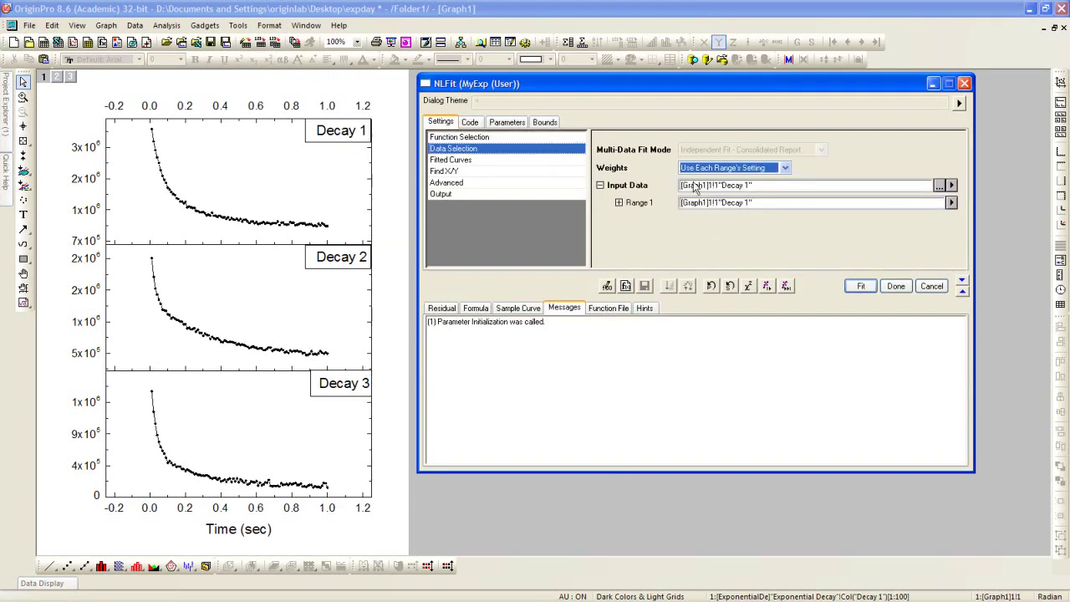
Add all plots in the active page as input data and show the Parameters table.
click(951, 187)
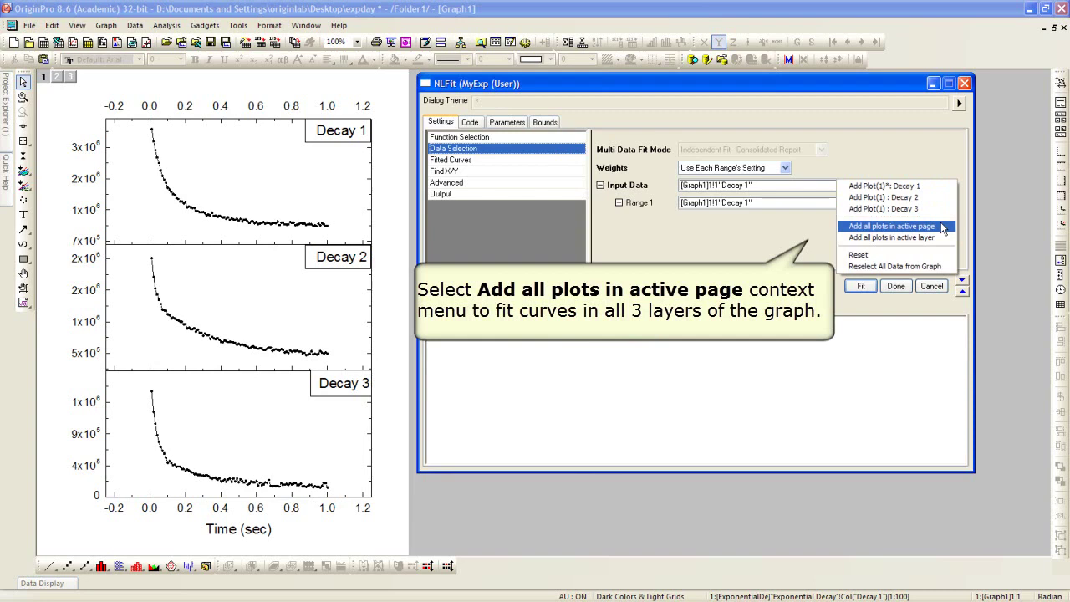
click(941, 226)
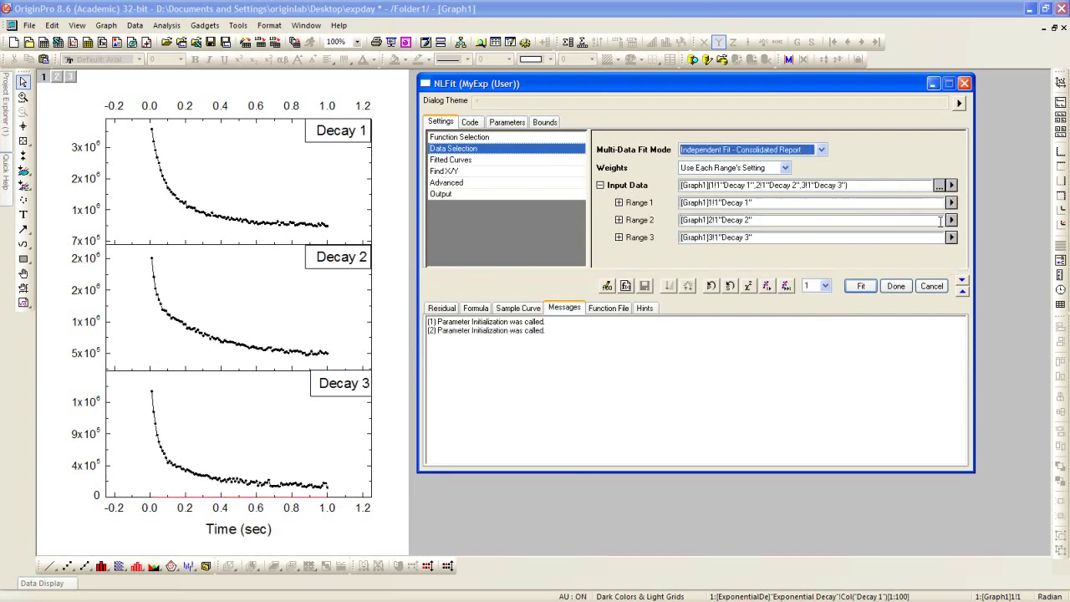
click(512, 122)
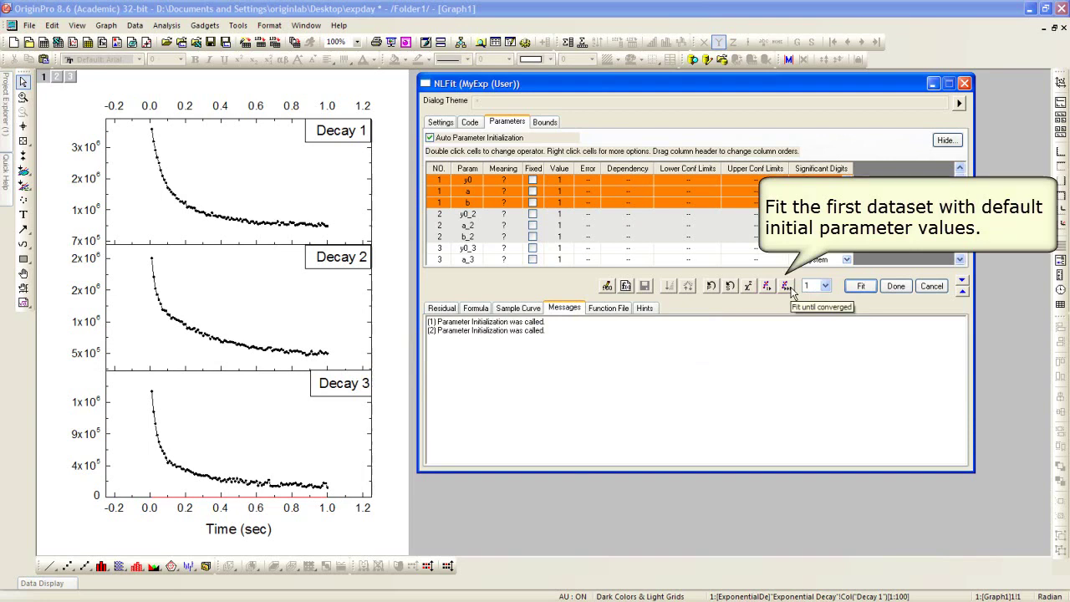
Fit dataset 1 until converged with auto-initialized parameters, then begin editing b's initial value.
click(788, 286)
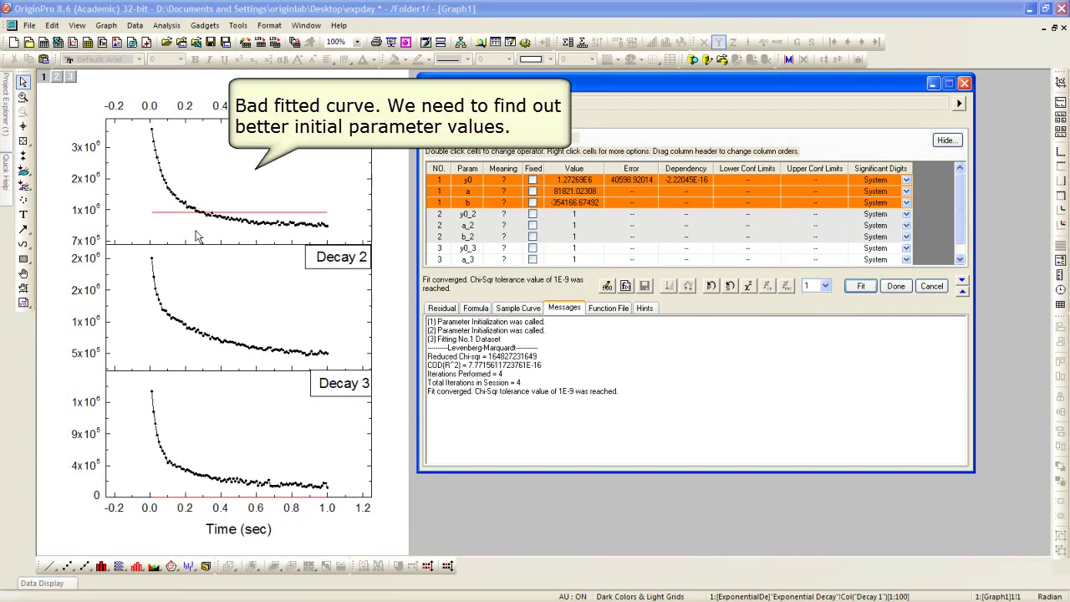
double_click(570, 205)
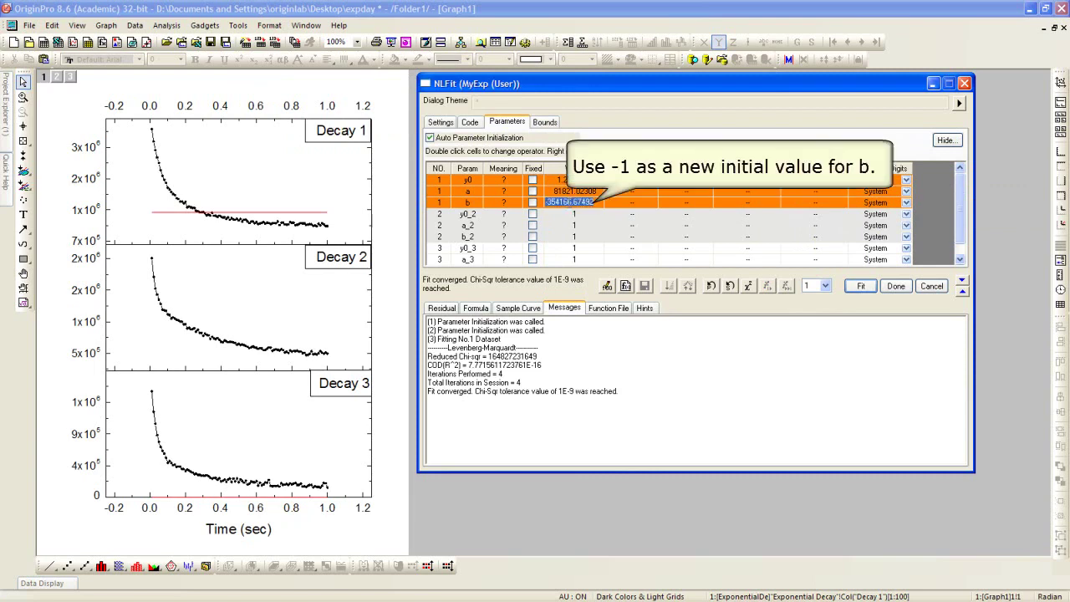
Set b's initial value to -1, run two single iterations, then fit Decay 1 to convergence.
text(-1)
key(Return)
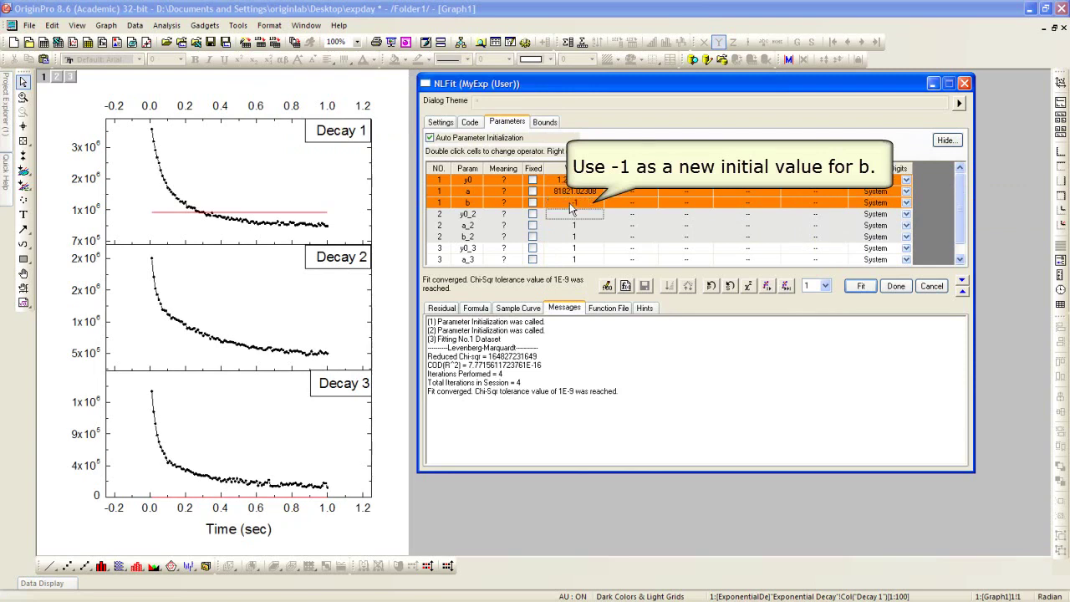
click(767, 286)
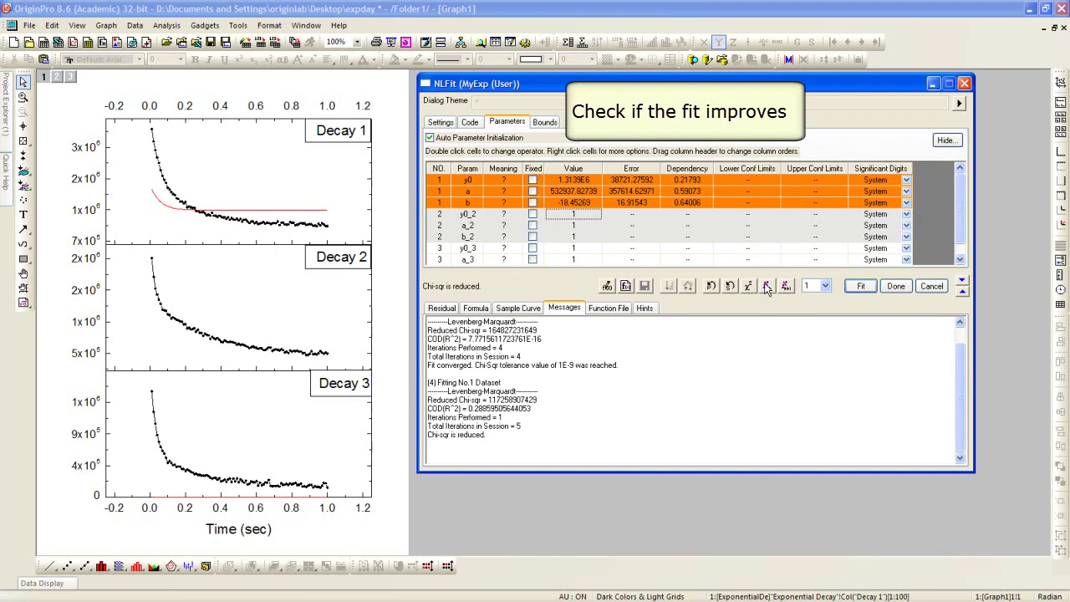
click(766, 286)
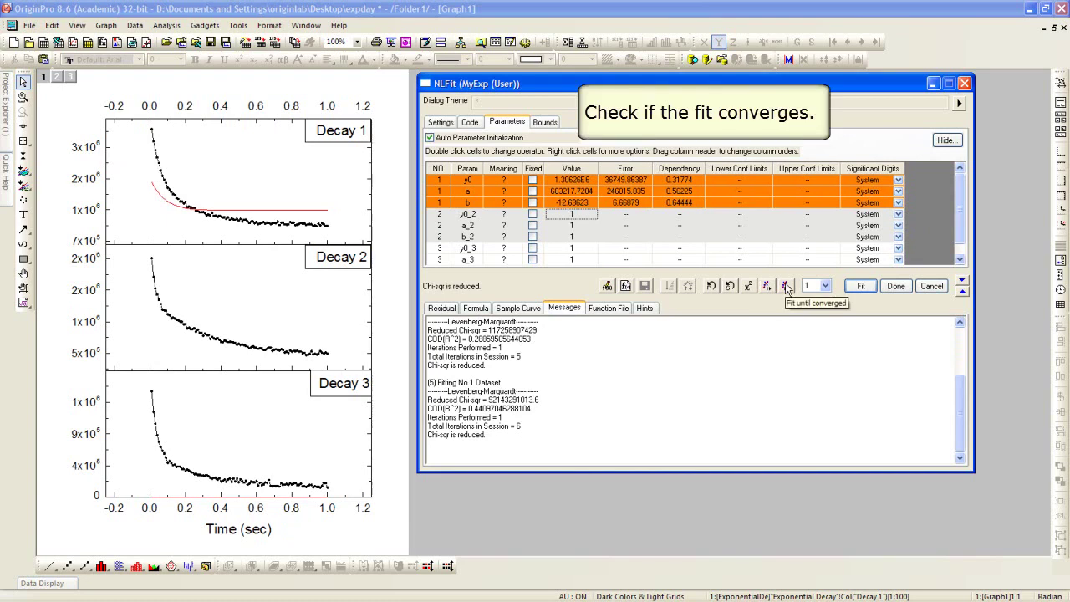
click(787, 286)
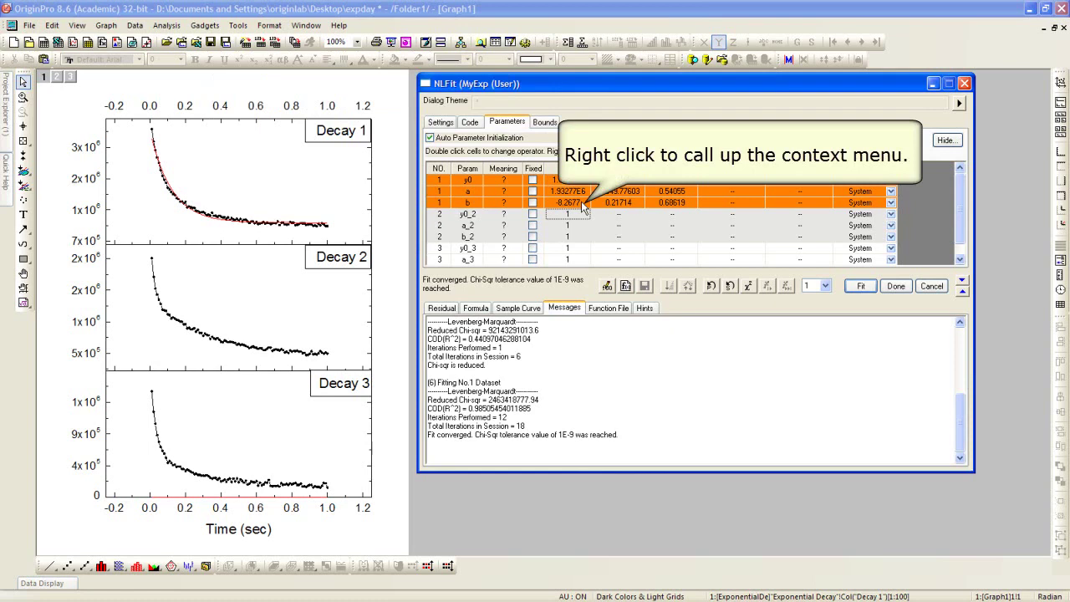
Apply dataset 1's values to all datasets, then fit dataset 2 until it converges.
right_click(582, 208)
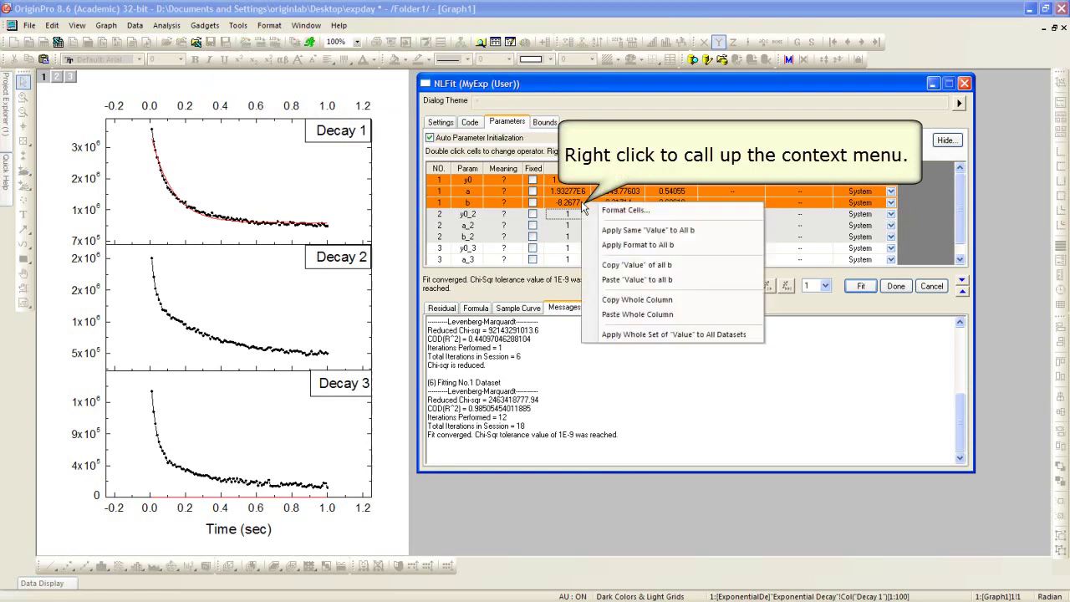
click(753, 333)
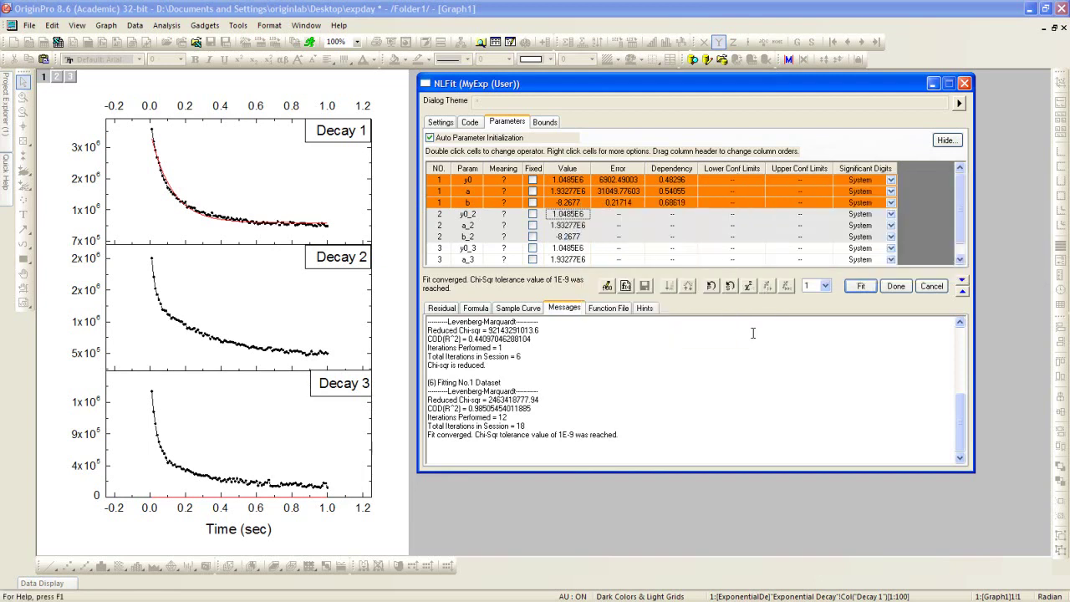
click(824, 286)
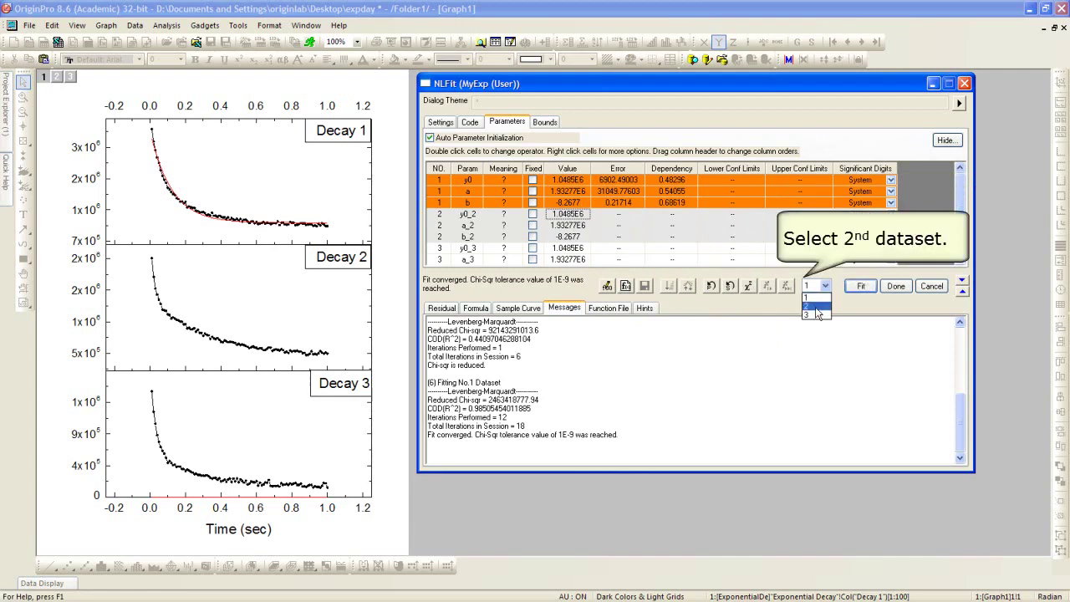
click(815, 307)
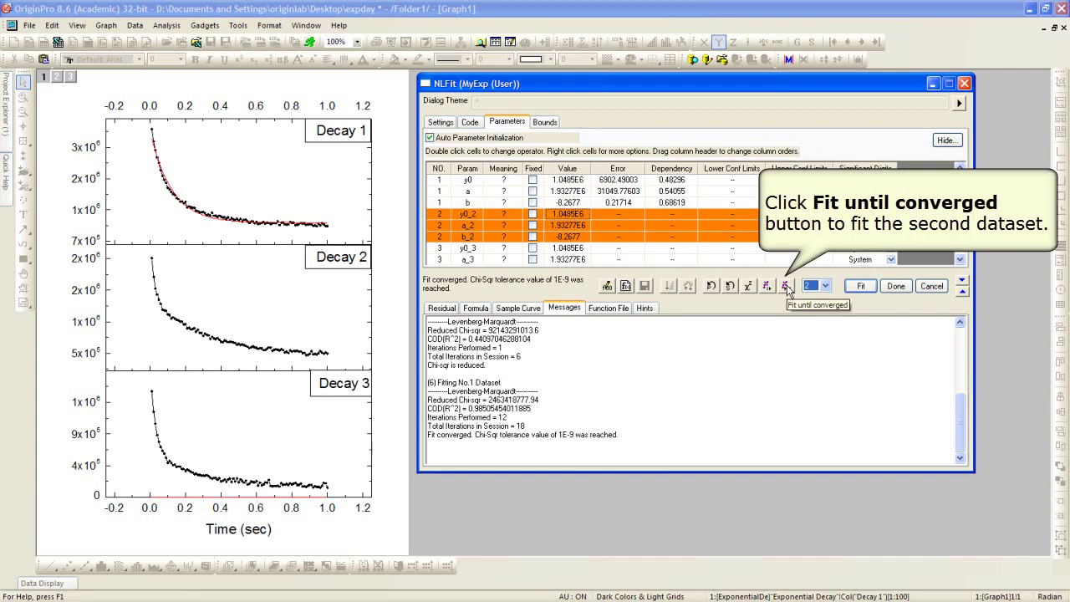
click(787, 286)
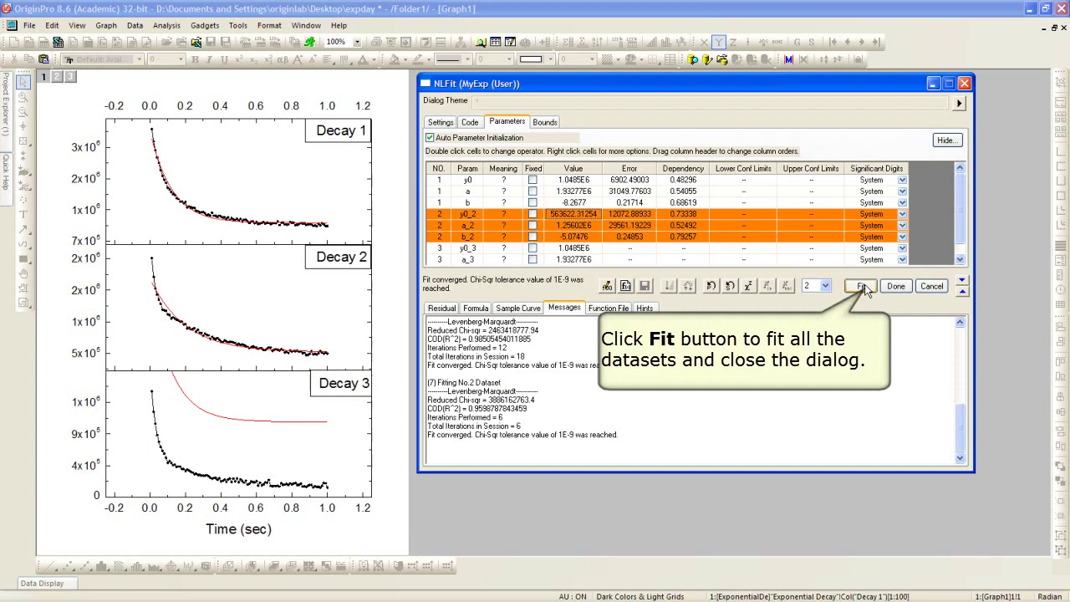
Fit all three datasets, then move the results table to the upper right and enlarge it.
click(864, 287)
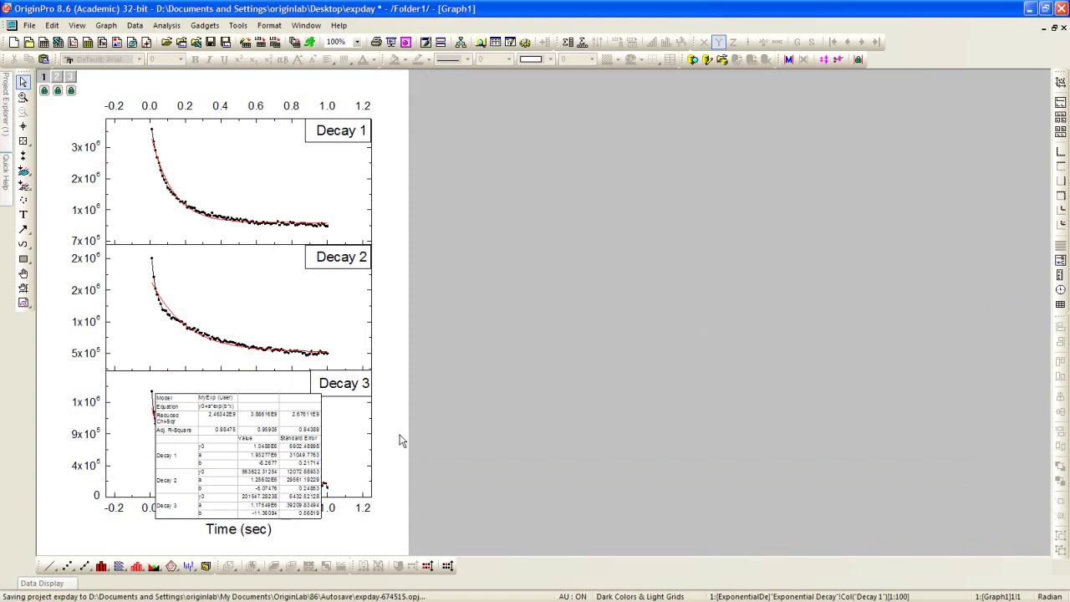
click(261, 453)
drag(229, 451, 469, 157)
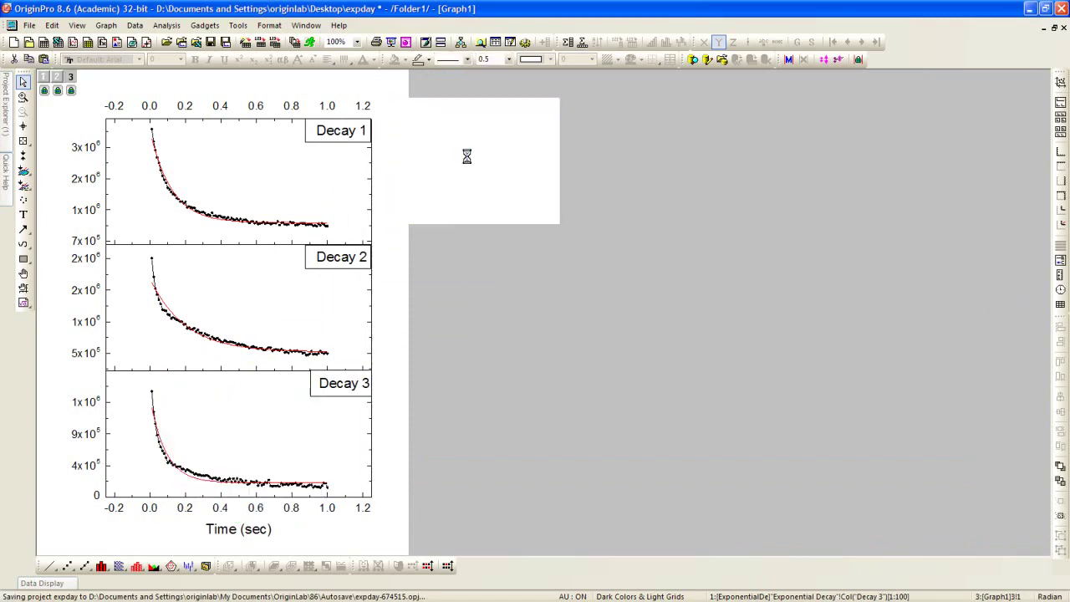
drag(559, 222, 727, 306)
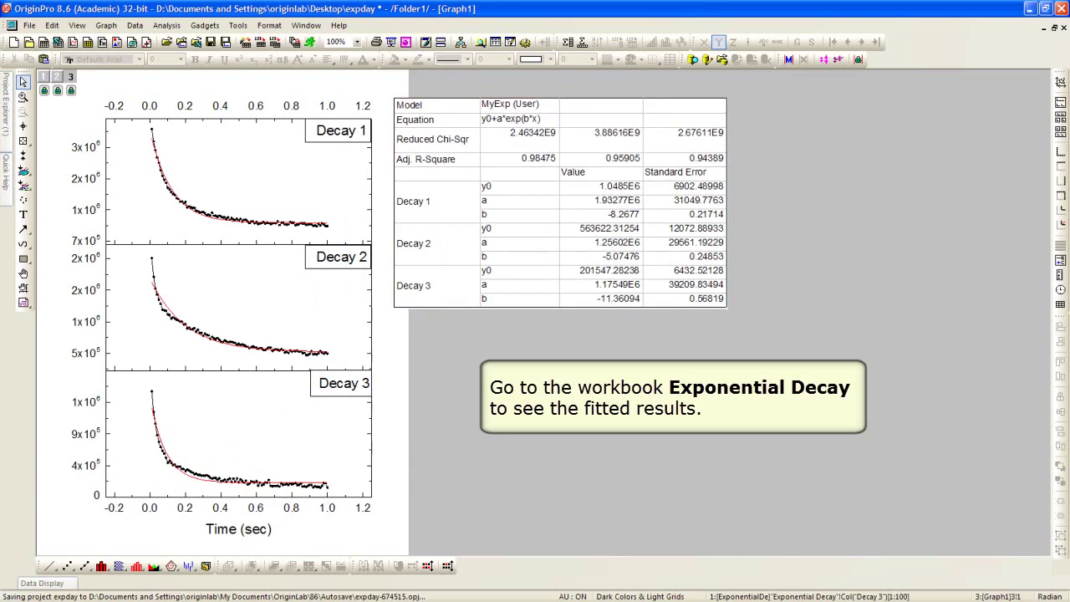
click(6, 140)
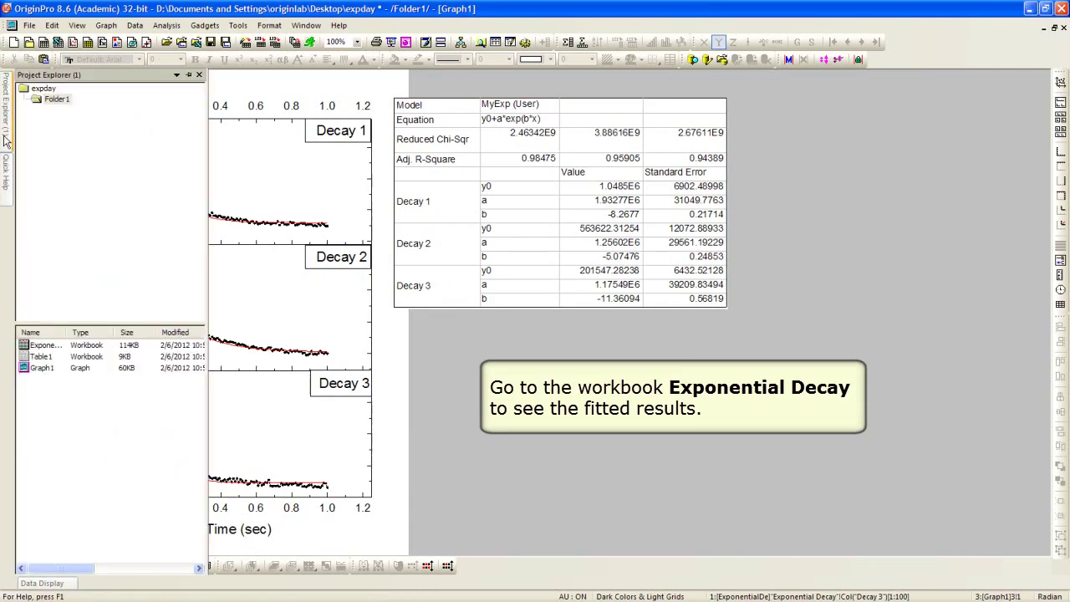
Open the Exponential Decay workbook's FitNL1 sheet and scroll through parameters, ANOVA and residual plots.
double_click(50, 346)
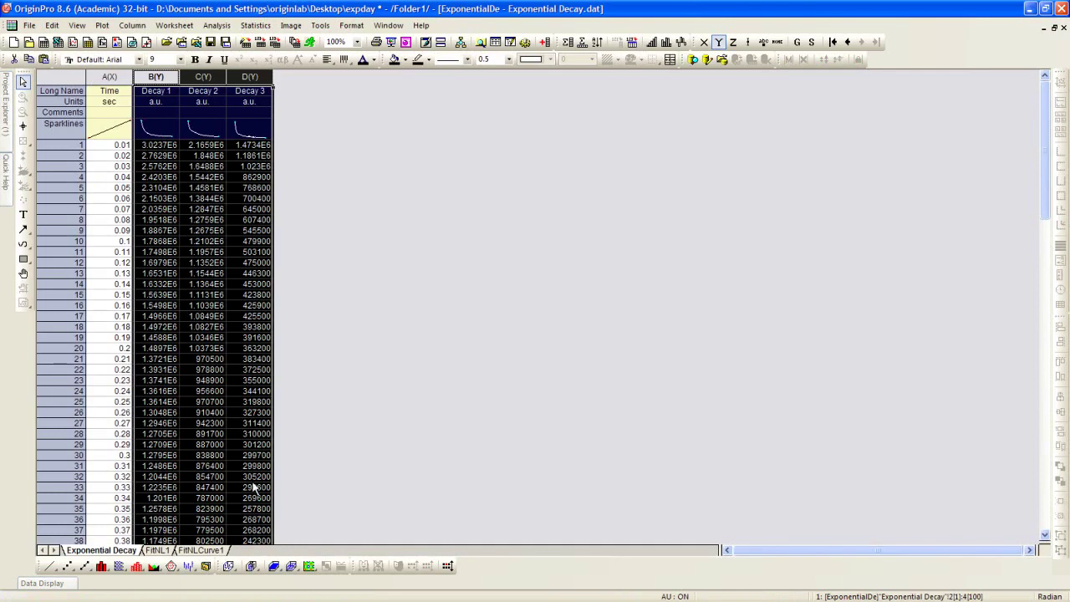
click(161, 550)
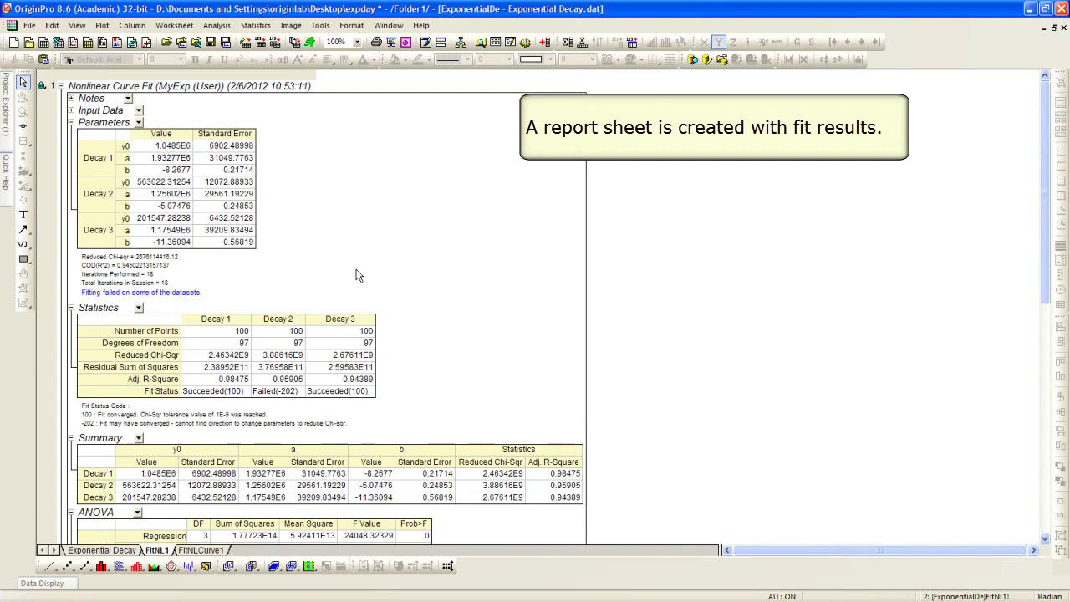
scroll(357, 276, down, 4)
scroll(357, 276, down, 6)
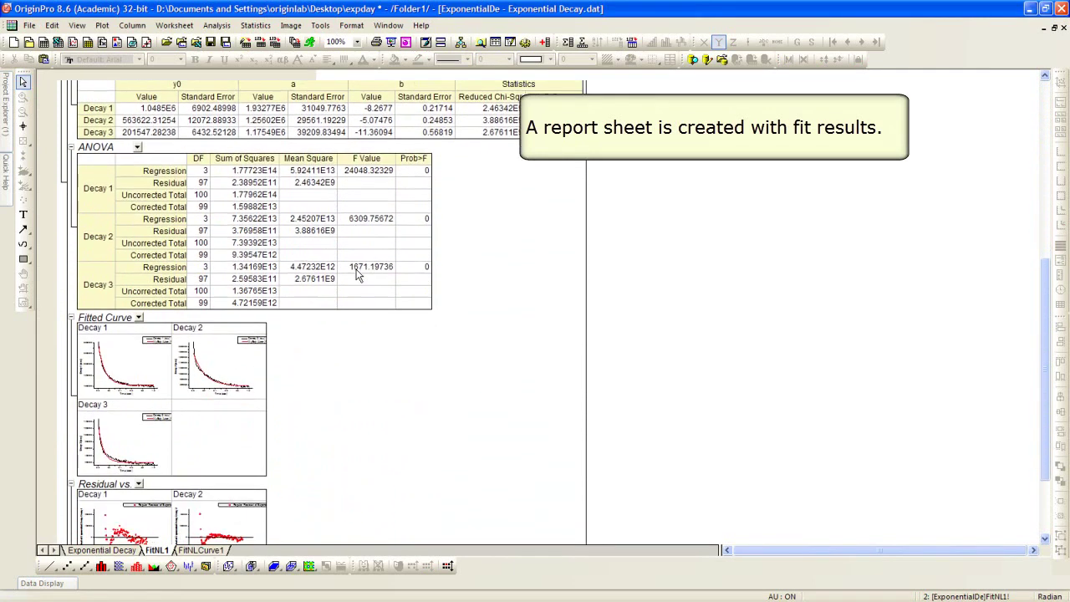
scroll(357, 276, down, 3)
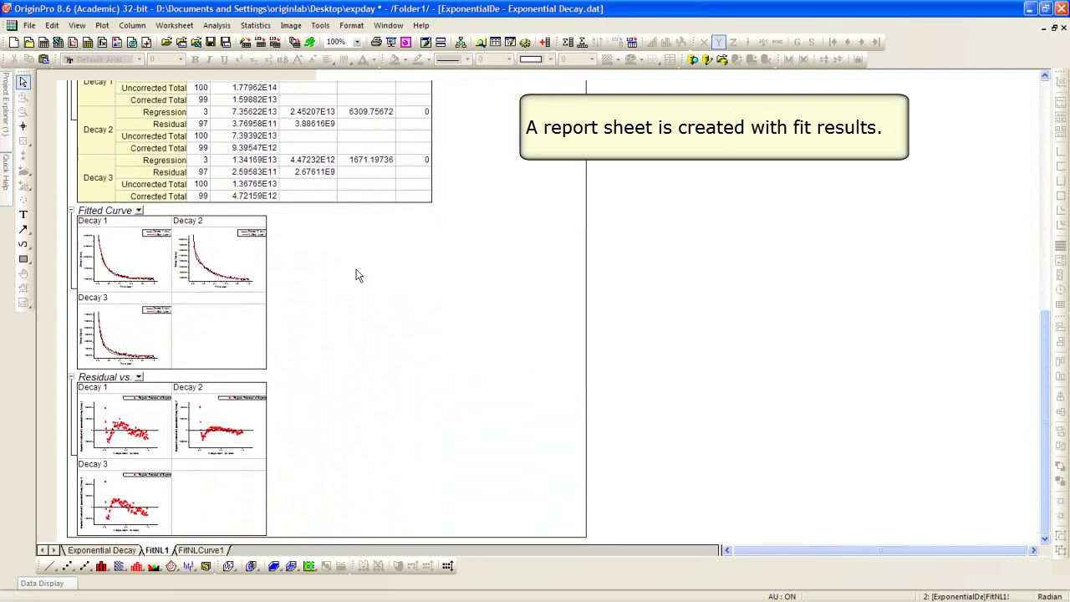